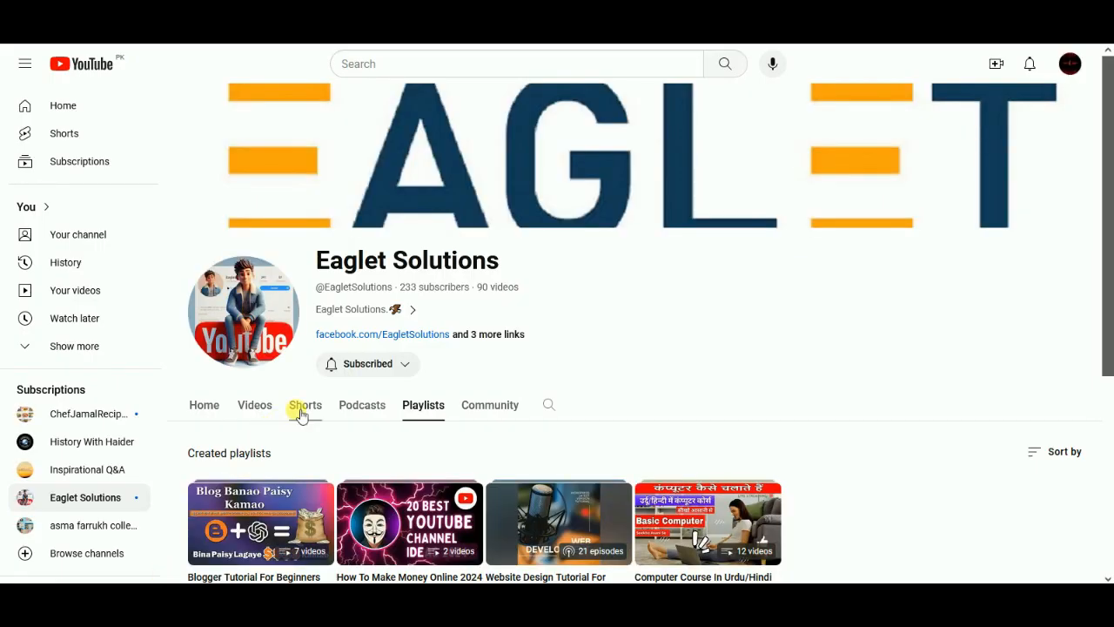
Look through the Eaglet Solutions YouTube playlists and the blog's homepage down to the footer's language selector
{"action": "scroll", "coordinate": [374, 409], "scroll_direction": "down", "scroll_amount": 1}
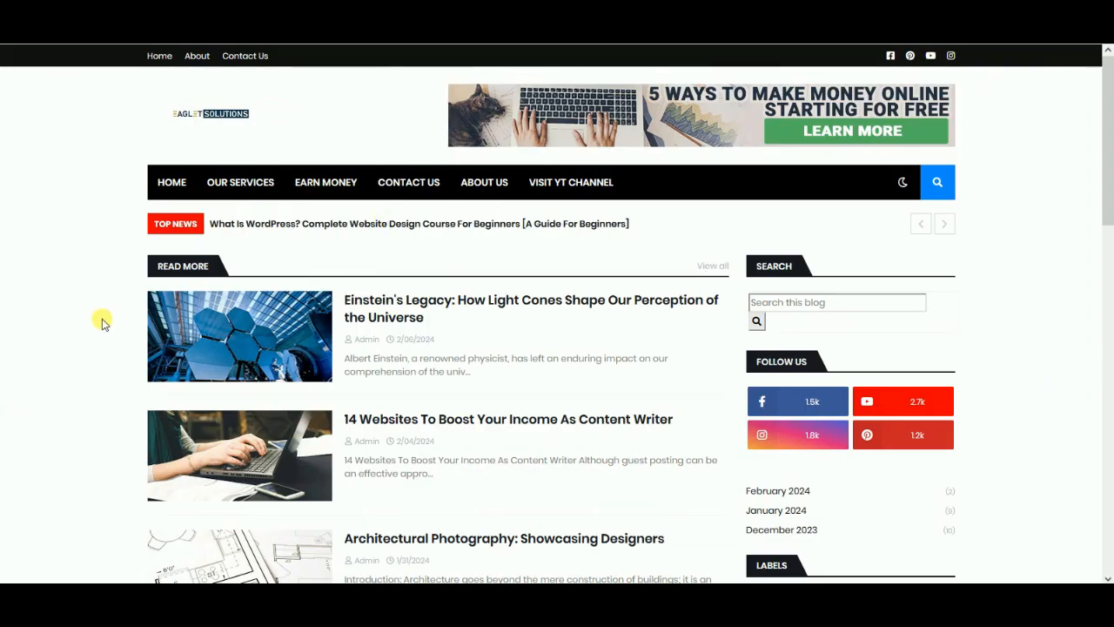
{"action": "scroll", "coordinate": [101, 323], "scroll_direction": "down", "scroll_amount": 2}
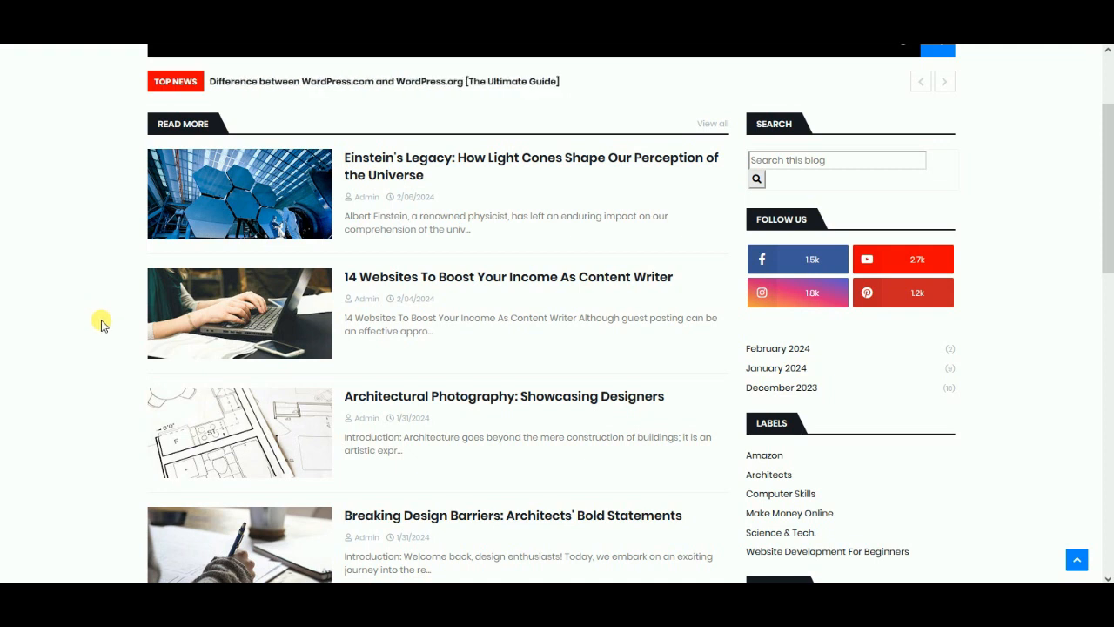
{"action": "scroll", "coordinate": [111, 328], "scroll_direction": "down", "scroll_amount": 7}
{"action": "scroll", "coordinate": [128, 340], "scroll_direction": "down", "scroll_amount": 3}
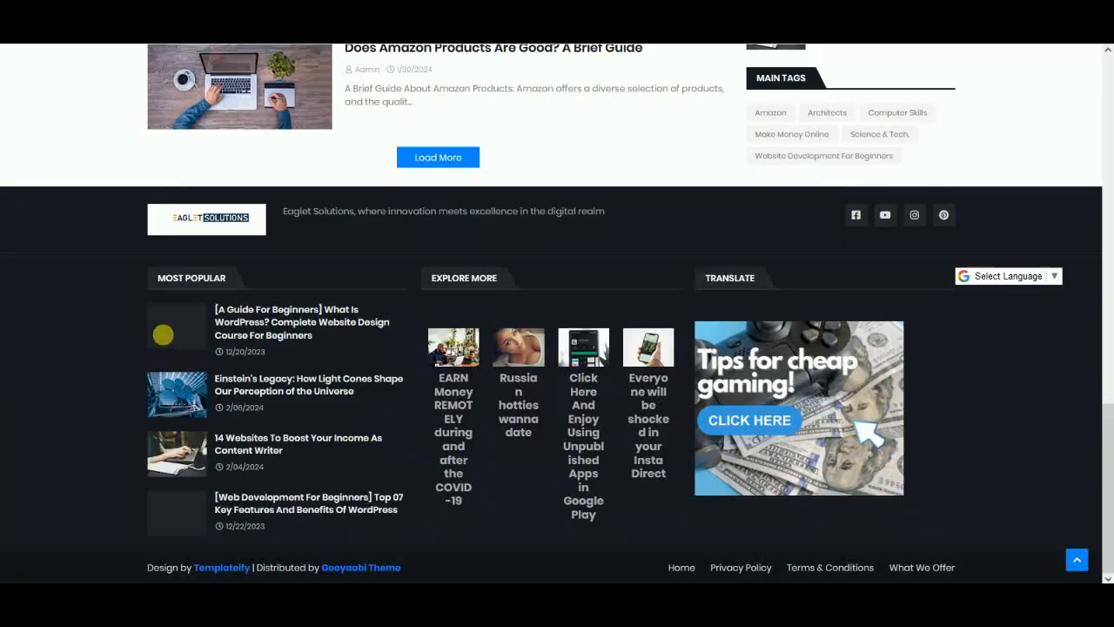
{"action": "left_click", "coordinate": [1007, 278]}
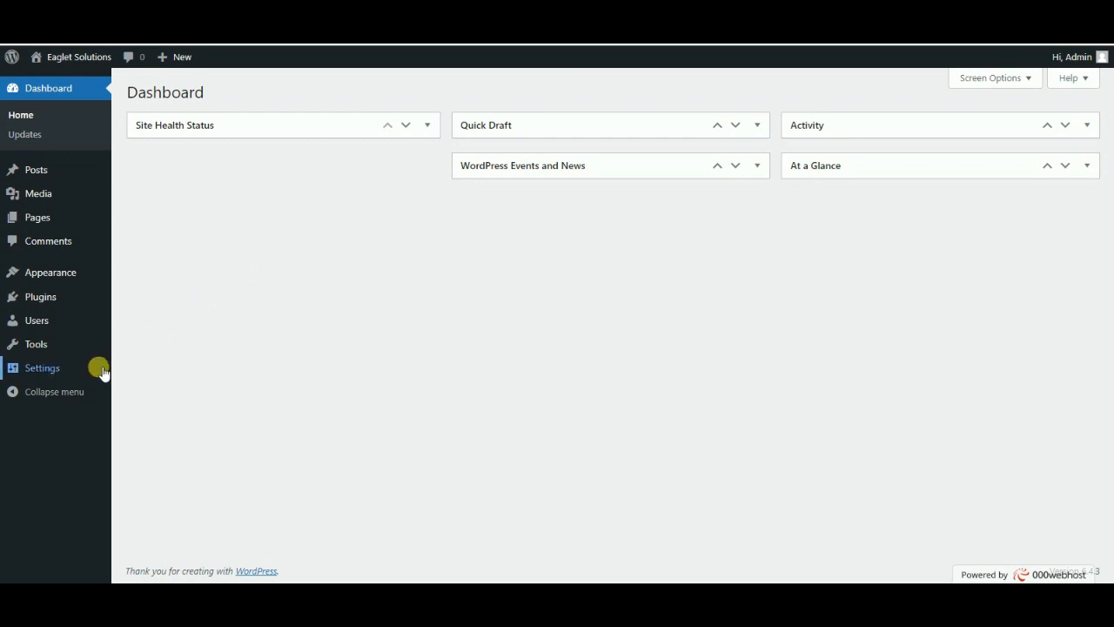
Allow anyone to register as a member in the site's General settings
{"action": "mouse_move", "coordinate": [103, 372]}
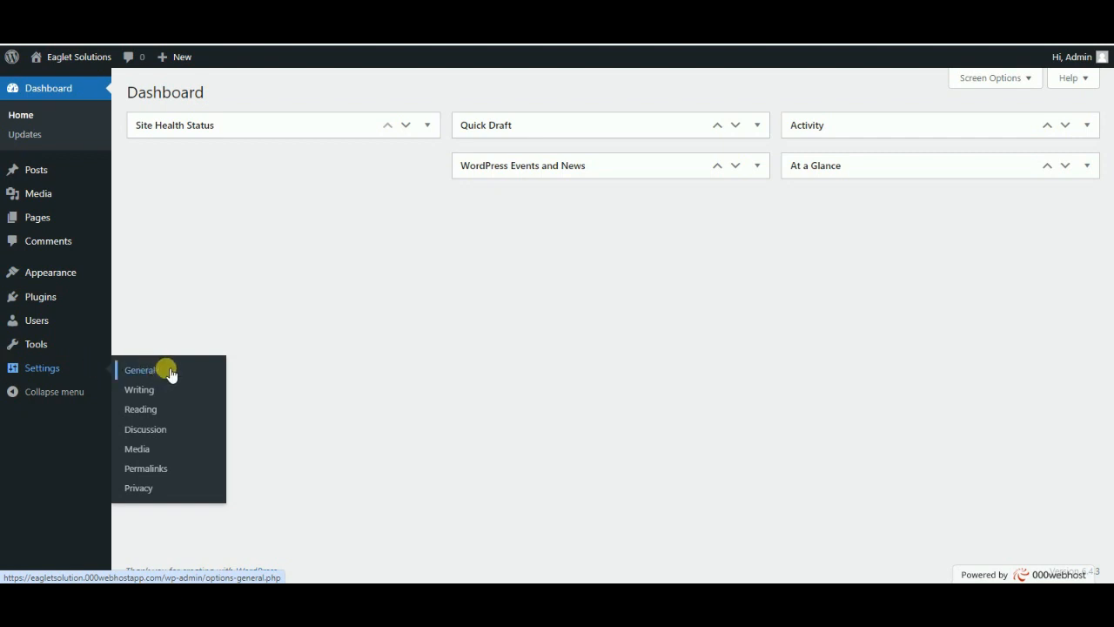
{"action": "left_click", "coordinate": [139, 370]}
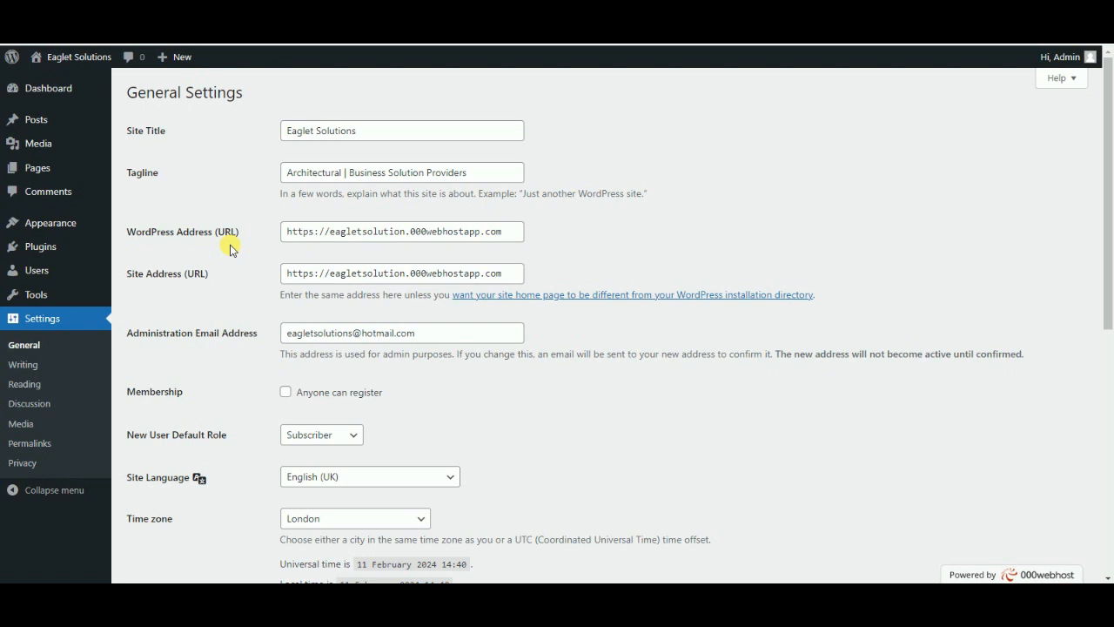
{"action": "left_click", "coordinate": [287, 393]}
{"action": "left_click", "coordinate": [458, 405]}
Examine the General settings from site title and tagline through the new user default role choices to time zone and date format
{"action": "left_click_drag", "start_coordinate": [388, 130], "coordinate": [269, 130]}
{"action": "left_click", "coordinate": [266, 131]}
{"action": "left_click_drag", "start_coordinate": [378, 176], "coordinate": [326, 177]}
{"action": "left_click", "coordinate": [325, 176]}
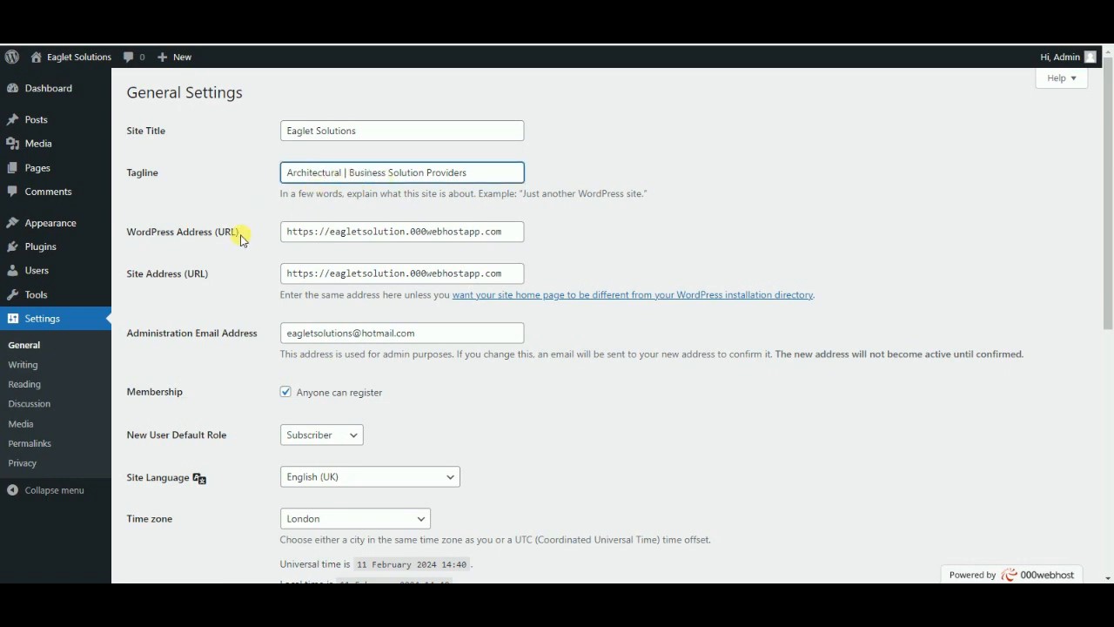
{"action": "scroll", "coordinate": [241, 241], "scroll_direction": "down", "scroll_amount": 2}
{"action": "scroll", "coordinate": [248, 253], "scroll_direction": "down", "scroll_amount": 2}
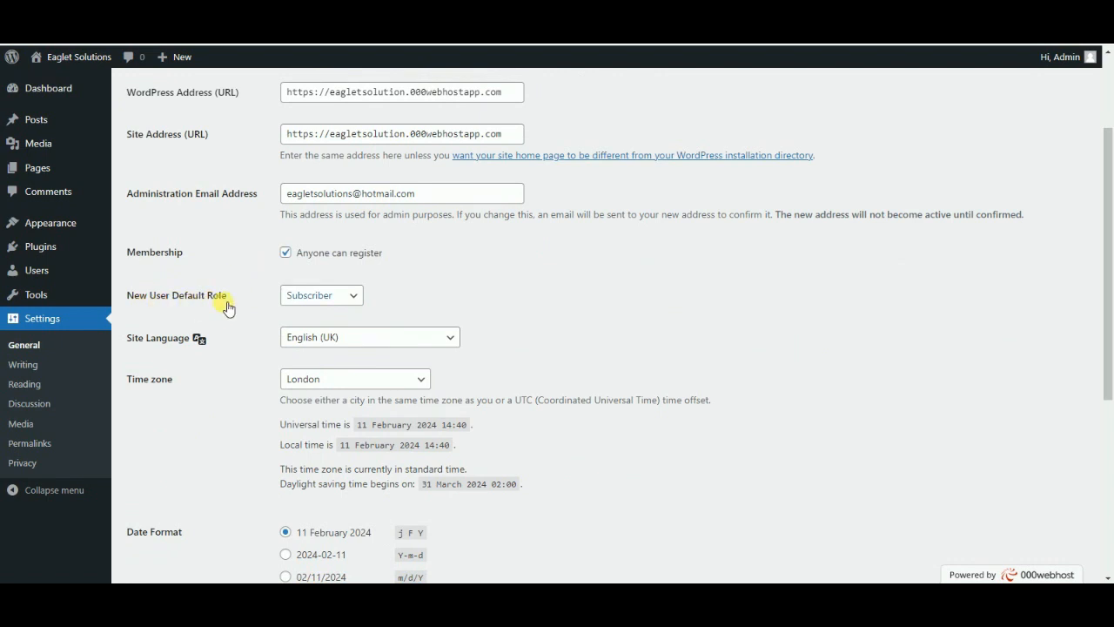
{"action": "left_click", "coordinate": [352, 306]}
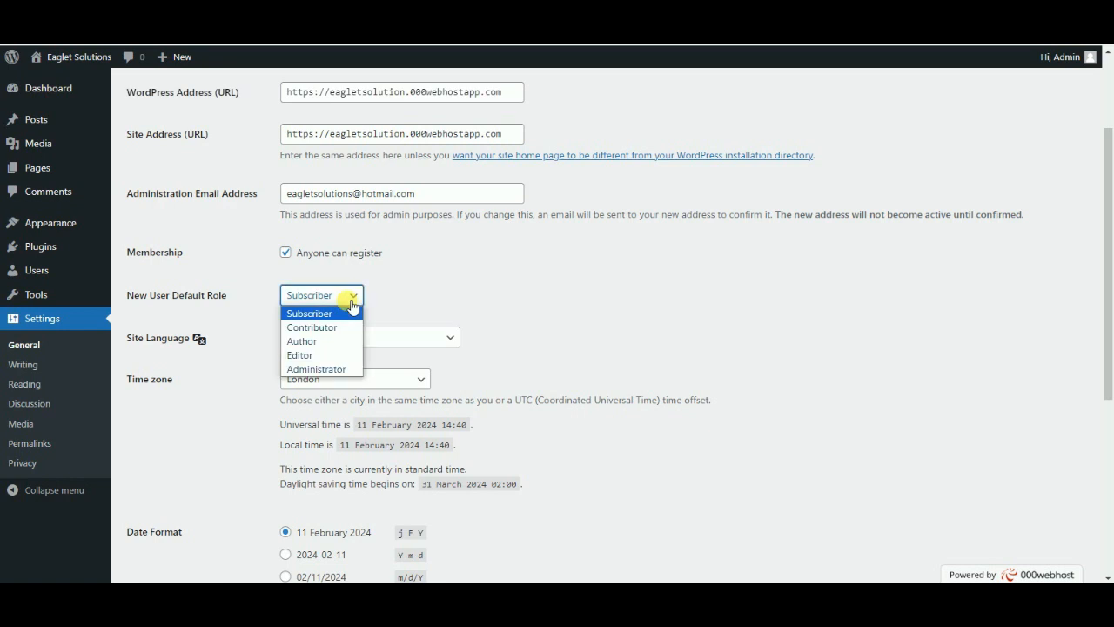
{"action": "left_click", "coordinate": [277, 307]}
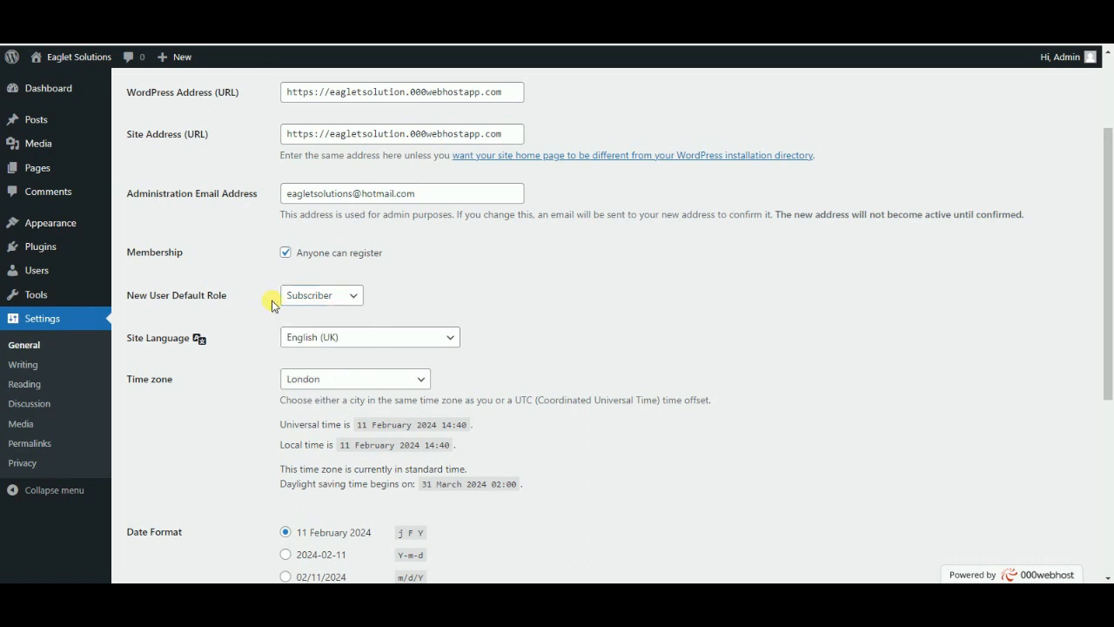
{"action": "scroll", "coordinate": [277, 307], "scroll_direction": "down", "scroll_amount": 2}
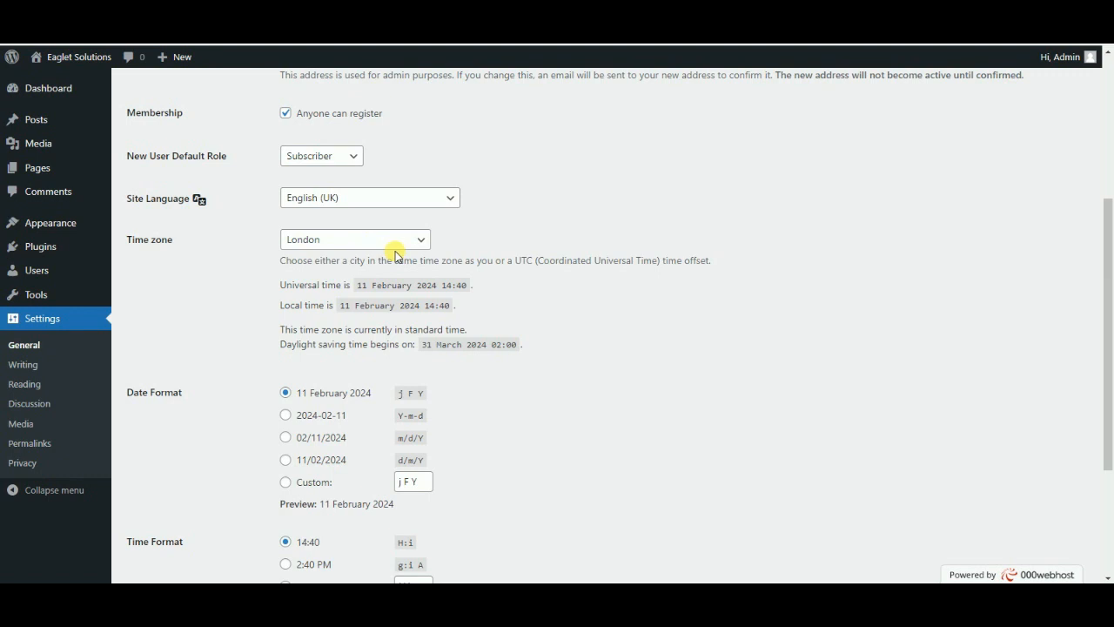
{"action": "scroll", "coordinate": [392, 255], "scroll_direction": "down", "scroll_amount": 2}
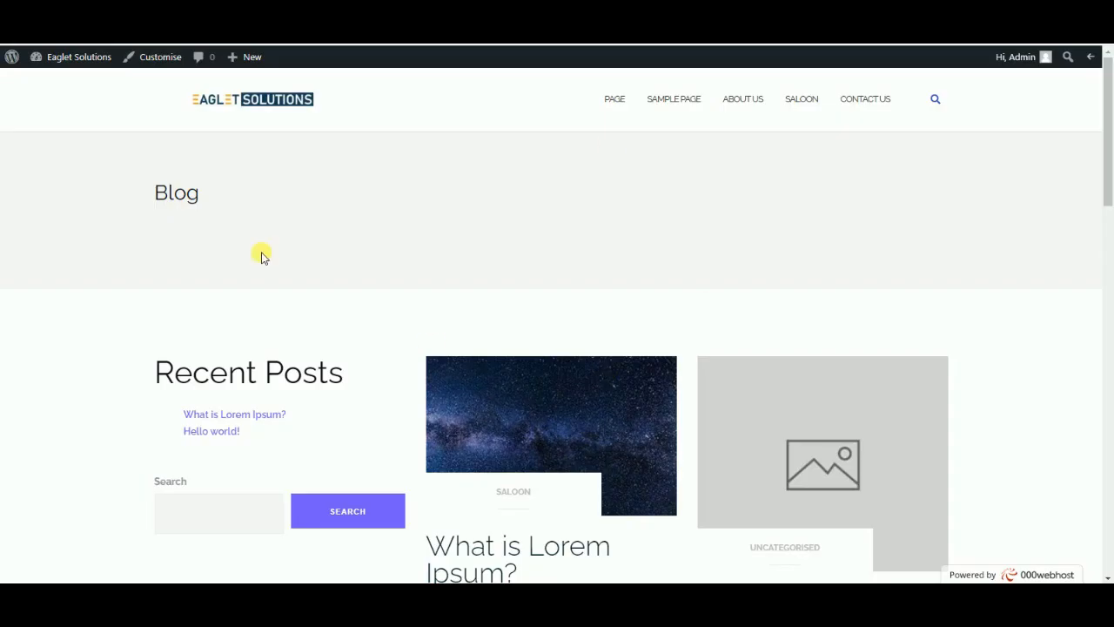
Browse the site's blog, open the "Hello world!" post and highlight its publication date
{"action": "scroll", "coordinate": [259, 252], "scroll_direction": "down", "scroll_amount": 2}
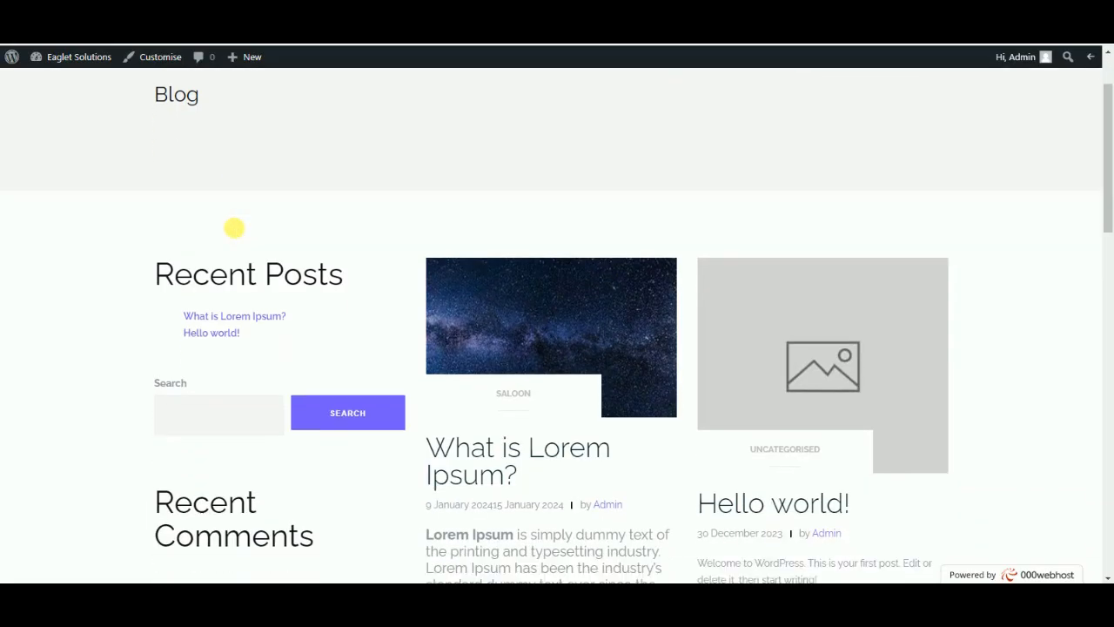
{"action": "scroll", "coordinate": [233, 228], "scroll_direction": "down", "scroll_amount": 3}
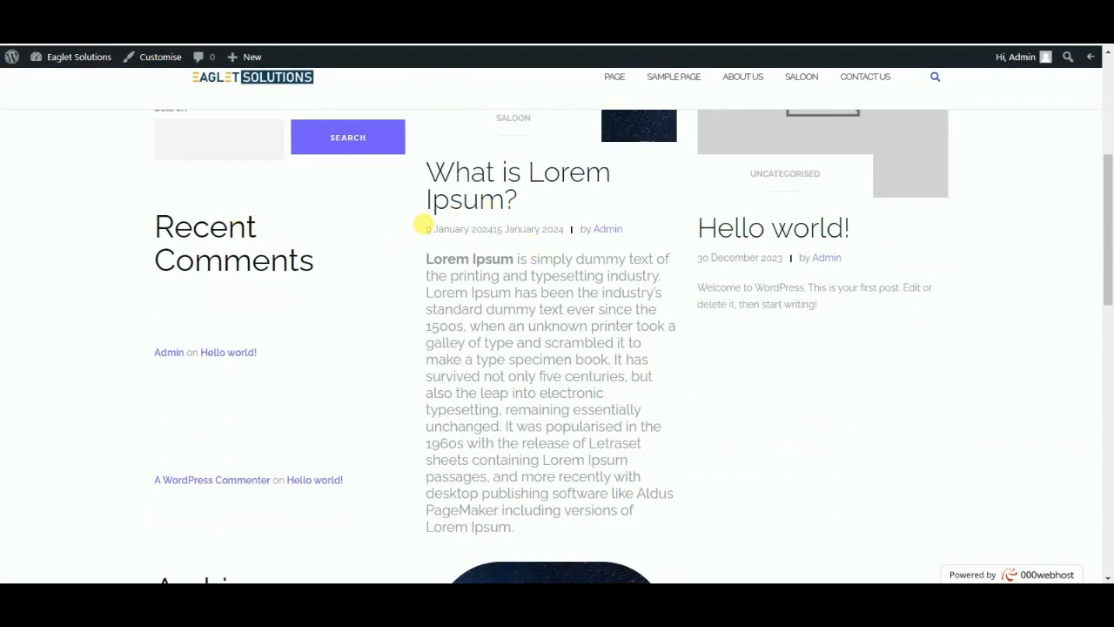
{"action": "left_click", "coordinate": [778, 232]}
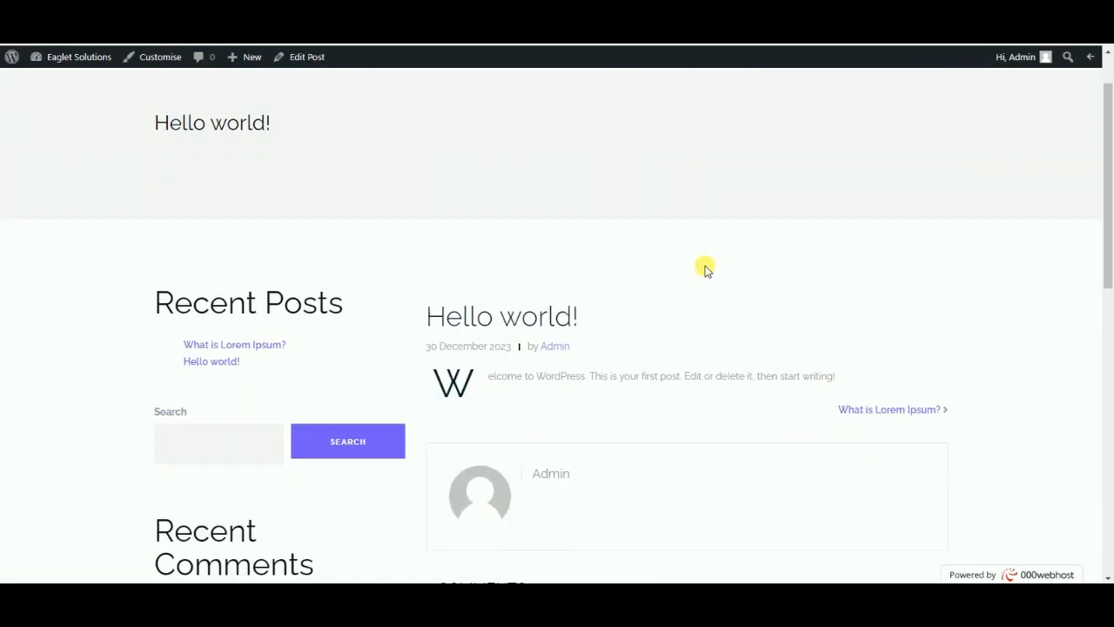
{"action": "scroll", "coordinate": [705, 270], "scroll_direction": "down", "scroll_amount": 1}
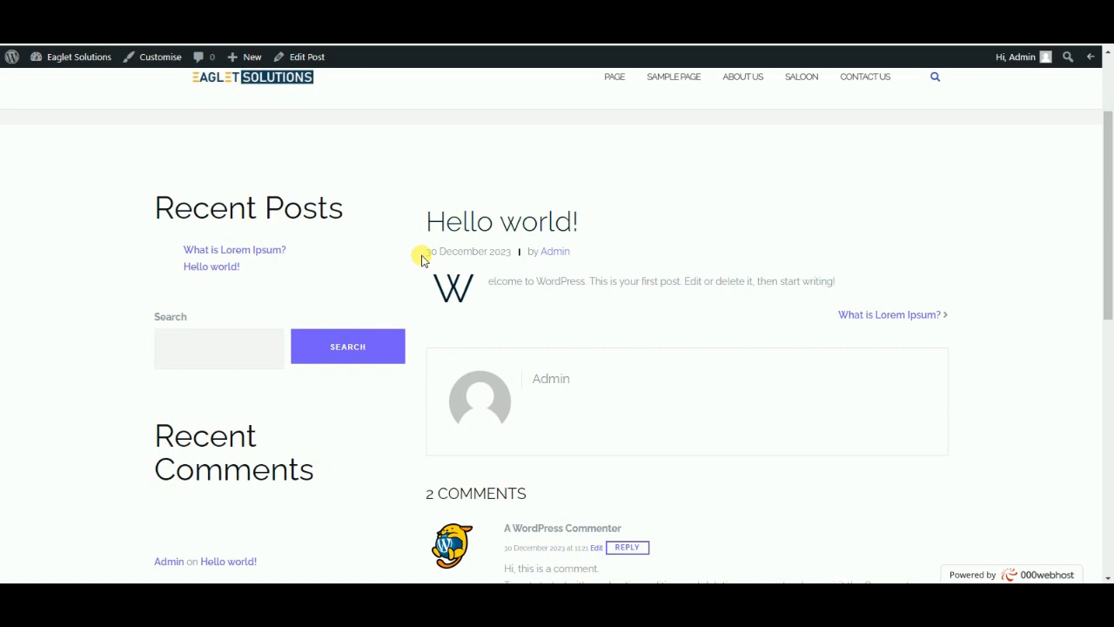
{"action": "left_click_drag", "start_coordinate": [424, 256], "coordinate": [514, 258]}
{"action": "left_click", "coordinate": [514, 257]}
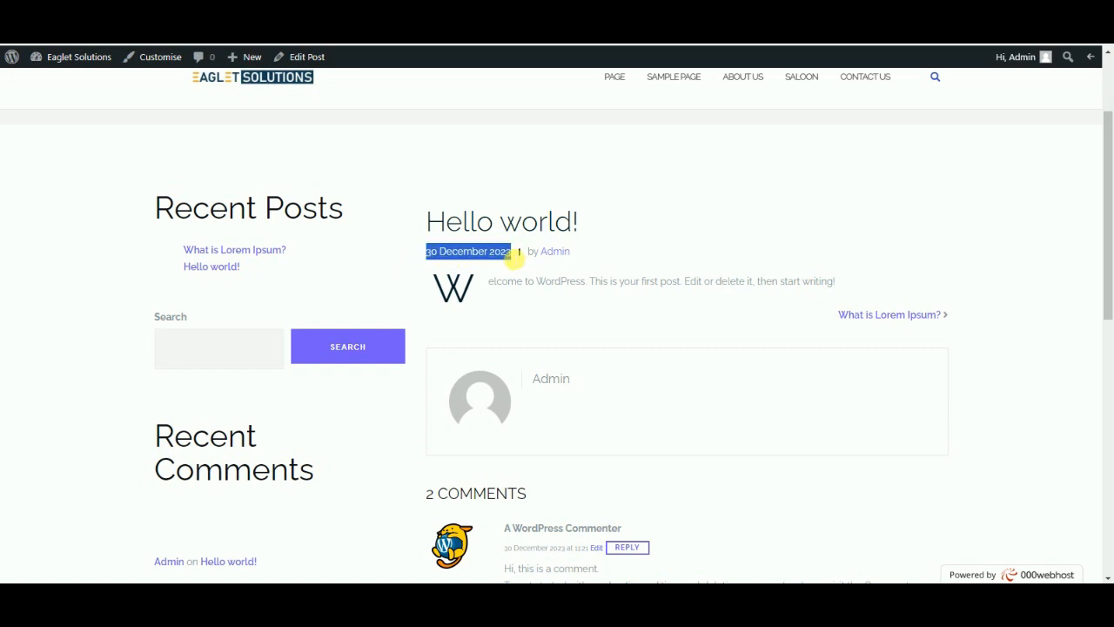
{"action": "left_click", "coordinate": [513, 257]}
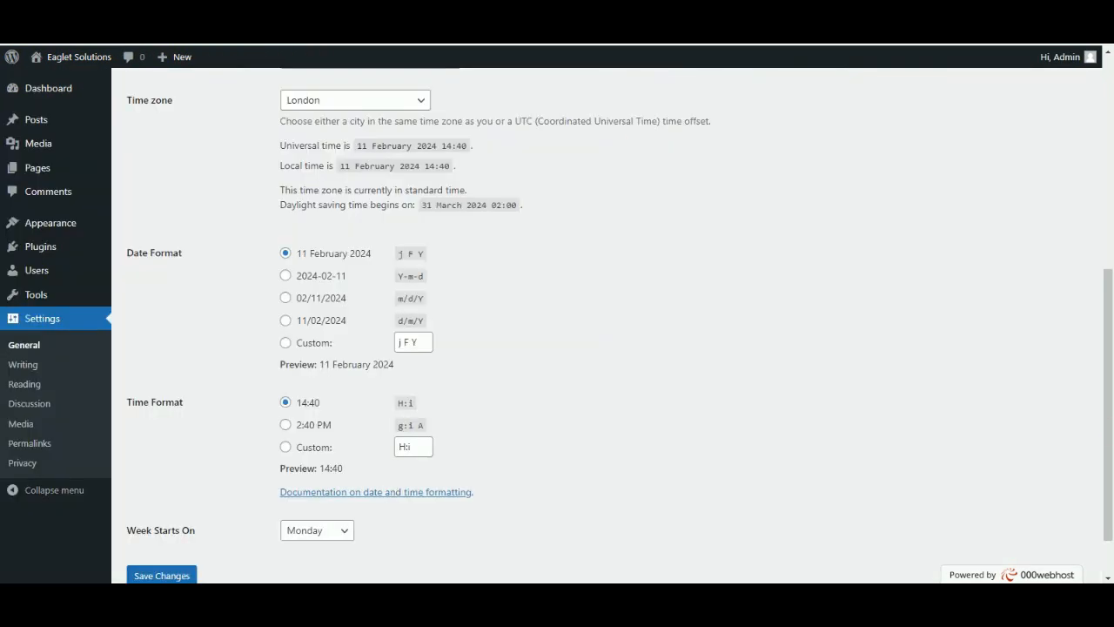
Review the time format and the week start day choices in the General settings
{"action": "scroll", "coordinate": [196, 389], "scroll_direction": "down", "scroll_amount": 1}
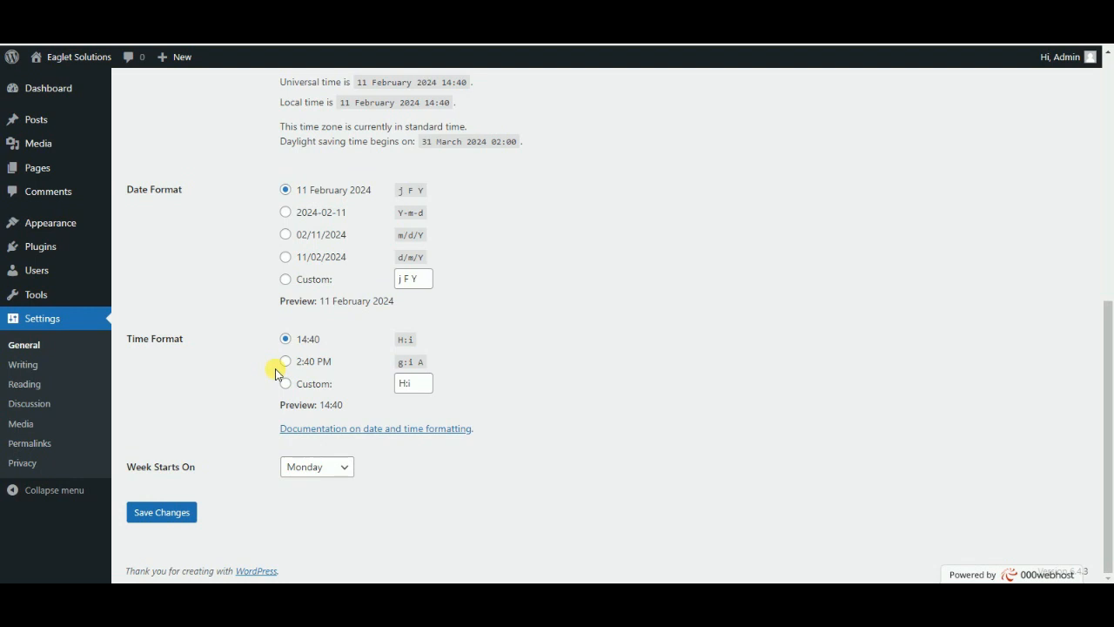
{"action": "left_click", "coordinate": [335, 467]}
{"action": "left_click", "coordinate": [335, 467]}
{"action": "scroll", "coordinate": [257, 379], "scroll_direction": "up", "scroll_amount": 4}
{"action": "scroll", "coordinate": [258, 378], "scroll_direction": "up", "scroll_amount": 2}
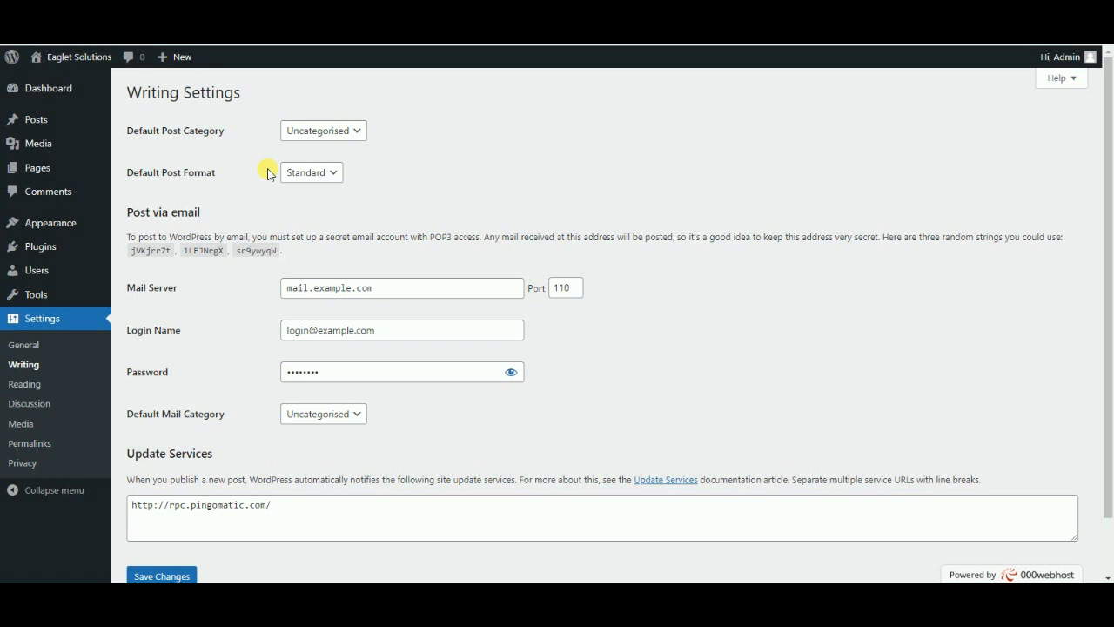
Examine the default post category and default post format choices and the post-via-email options in the Writing settings
{"action": "left_click", "coordinate": [322, 132]}
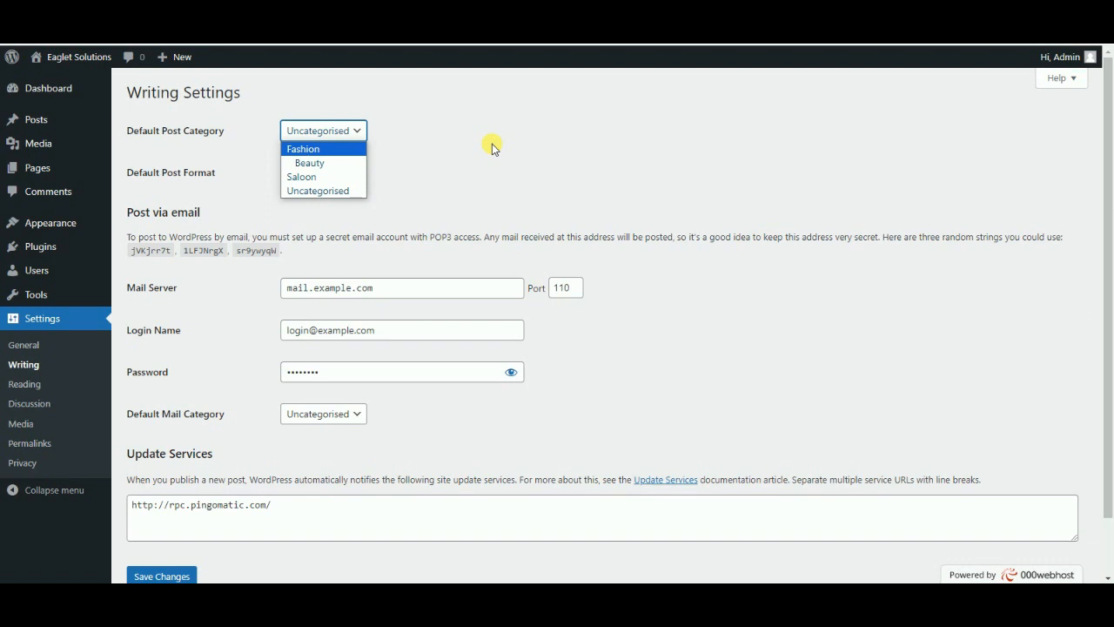
{"action": "left_click", "coordinate": [445, 144]}
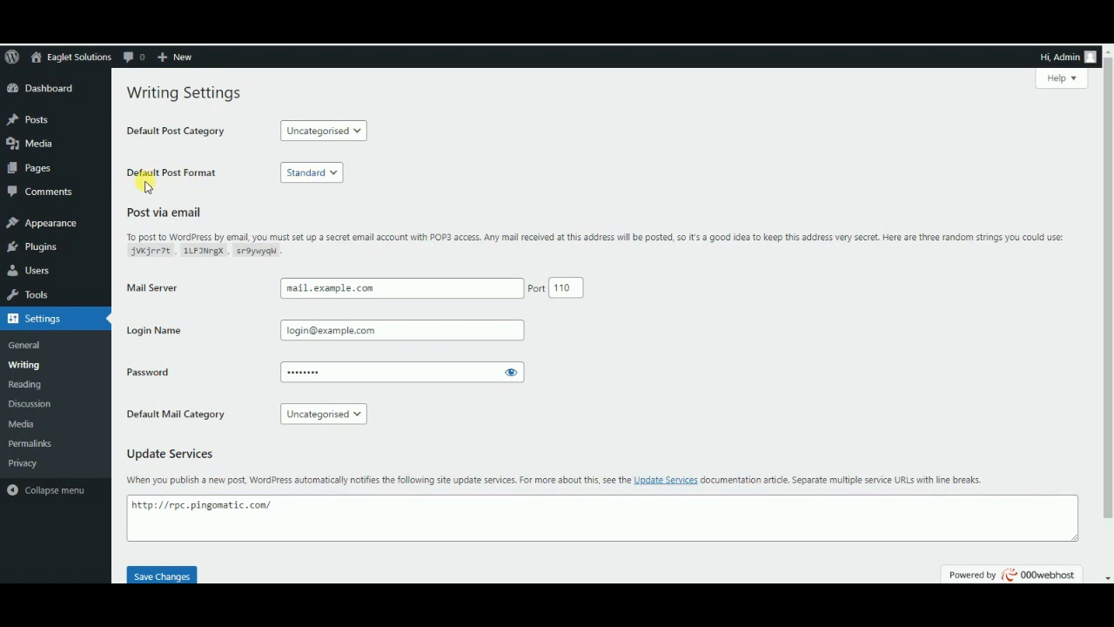
{"action": "left_click", "coordinate": [326, 173]}
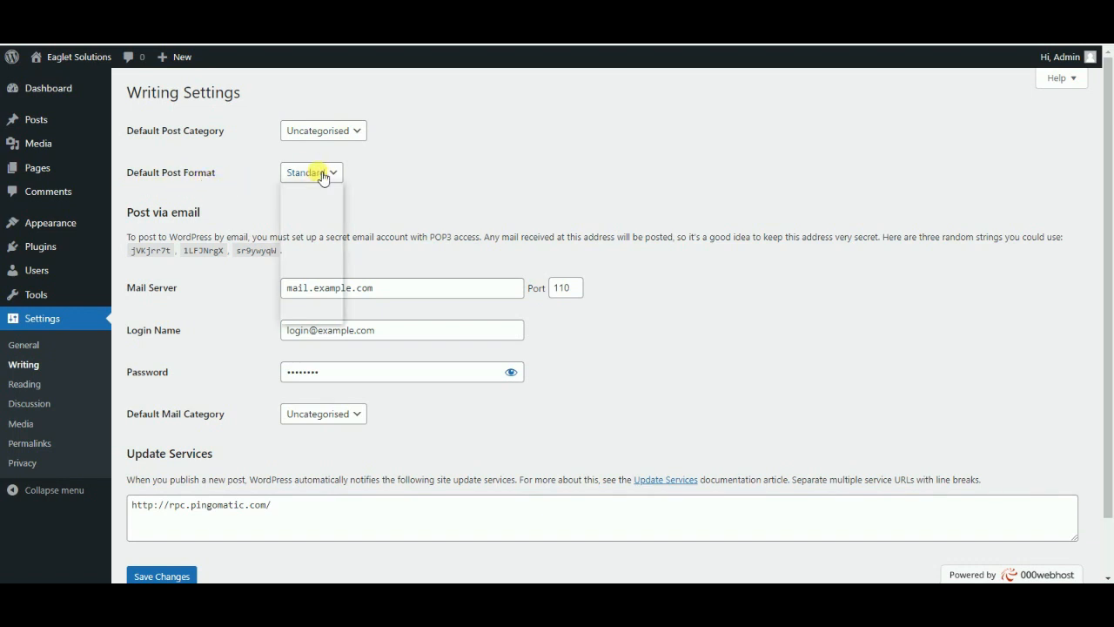
{"action": "left_click", "coordinate": [272, 176]}
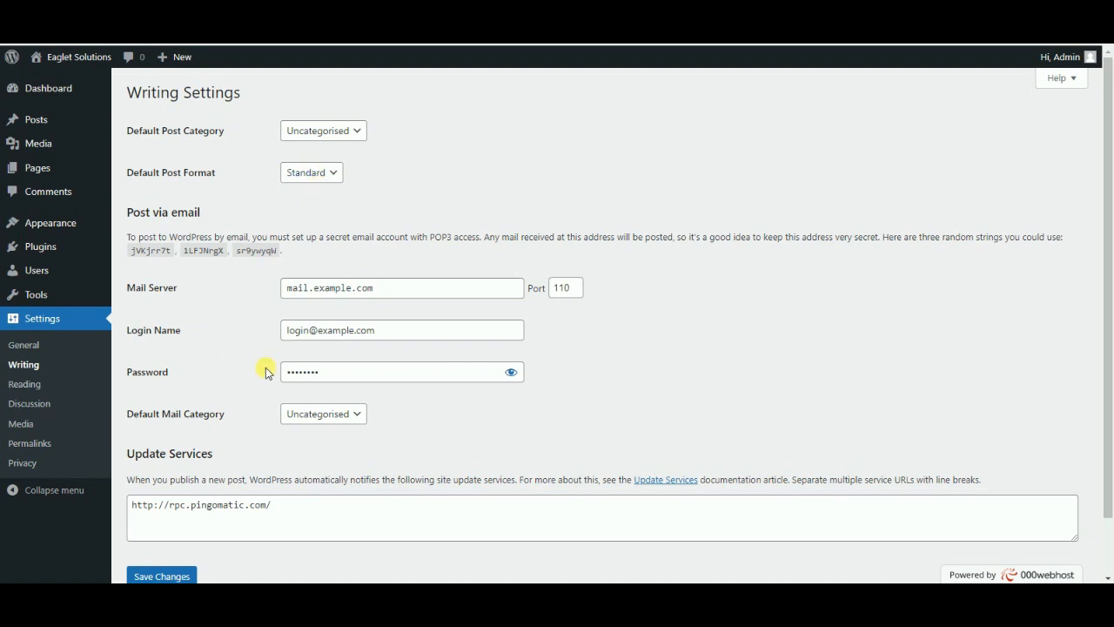
{"action": "scroll", "coordinate": [266, 373], "scroll_direction": "down", "scroll_amount": 1}
{"action": "scroll", "coordinate": [267, 372], "scroll_direction": "up", "scroll_amount": 1}
In the Reading settings, make the homepage a static page with About Us as homepage and Sample Page as posts page
{"action": "left_click", "coordinate": [67, 385]}
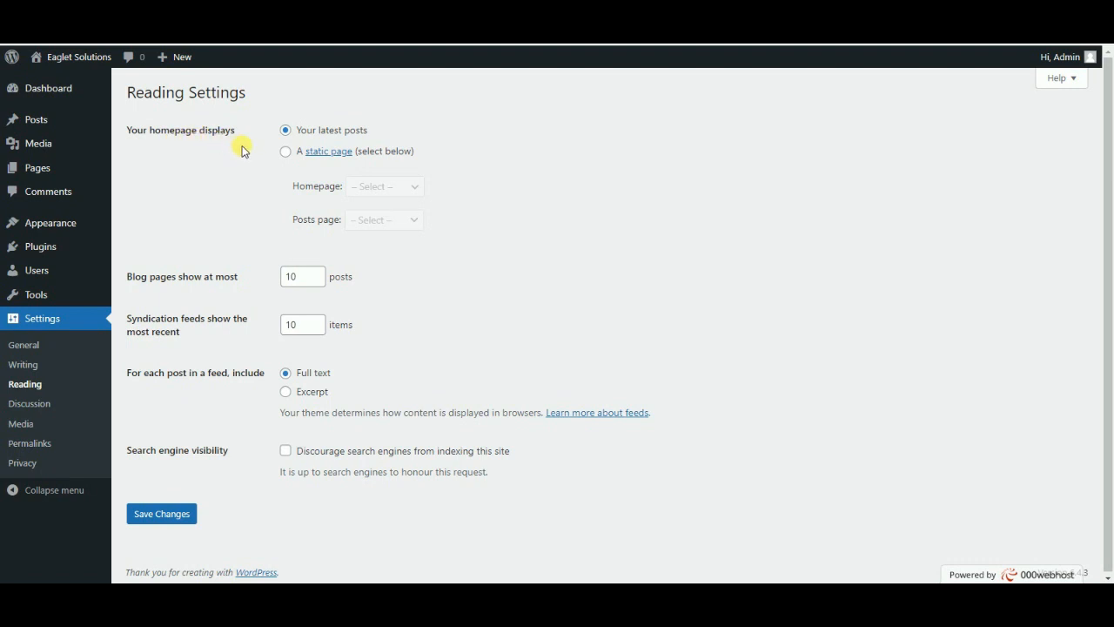
{"action": "left_click", "coordinate": [286, 154]}
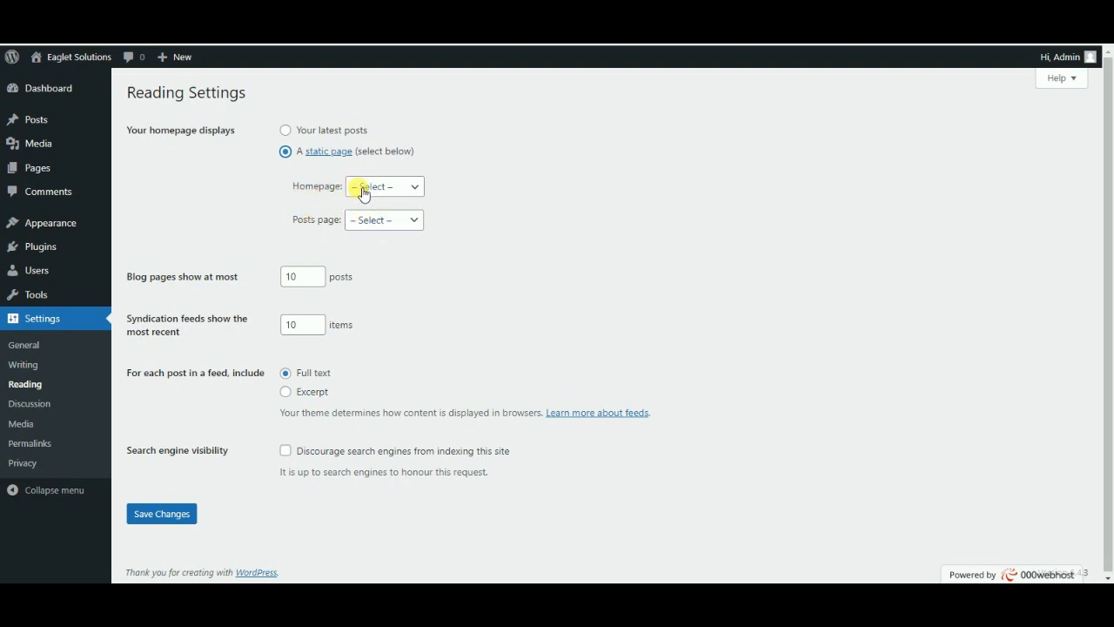
{"action": "left_click", "coordinate": [410, 188]}
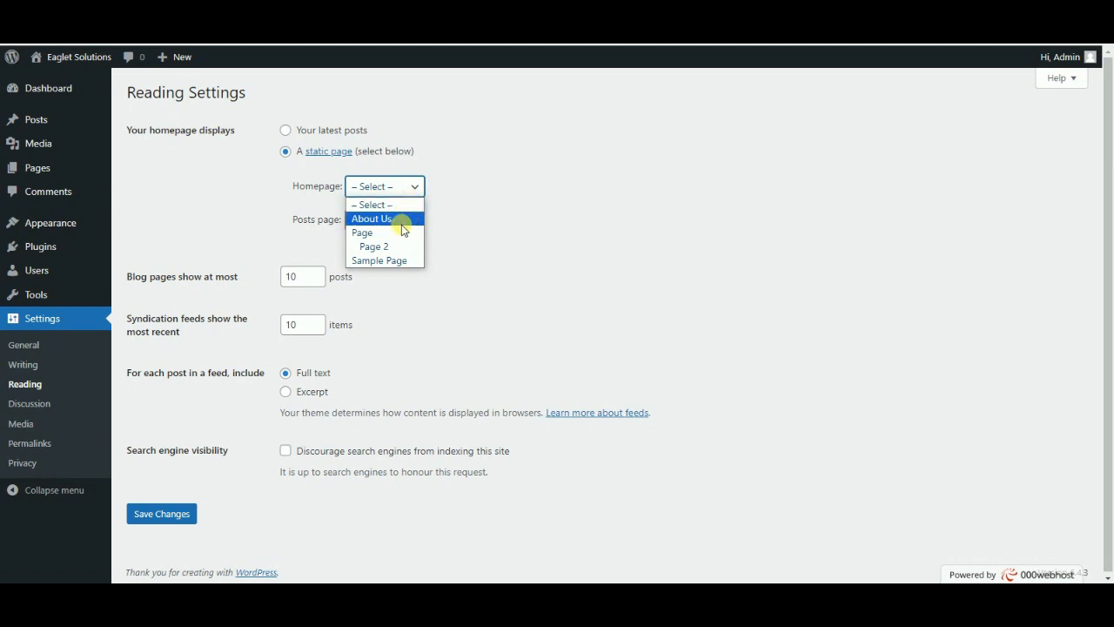
{"action": "left_click", "coordinate": [395, 222]}
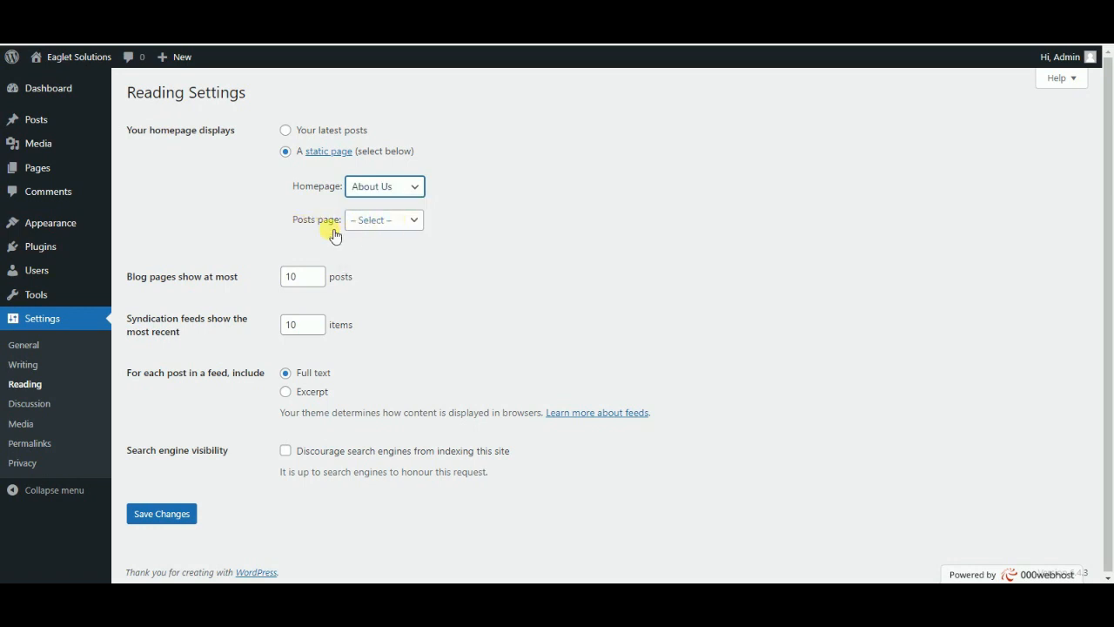
{"action": "left_click", "coordinate": [415, 222]}
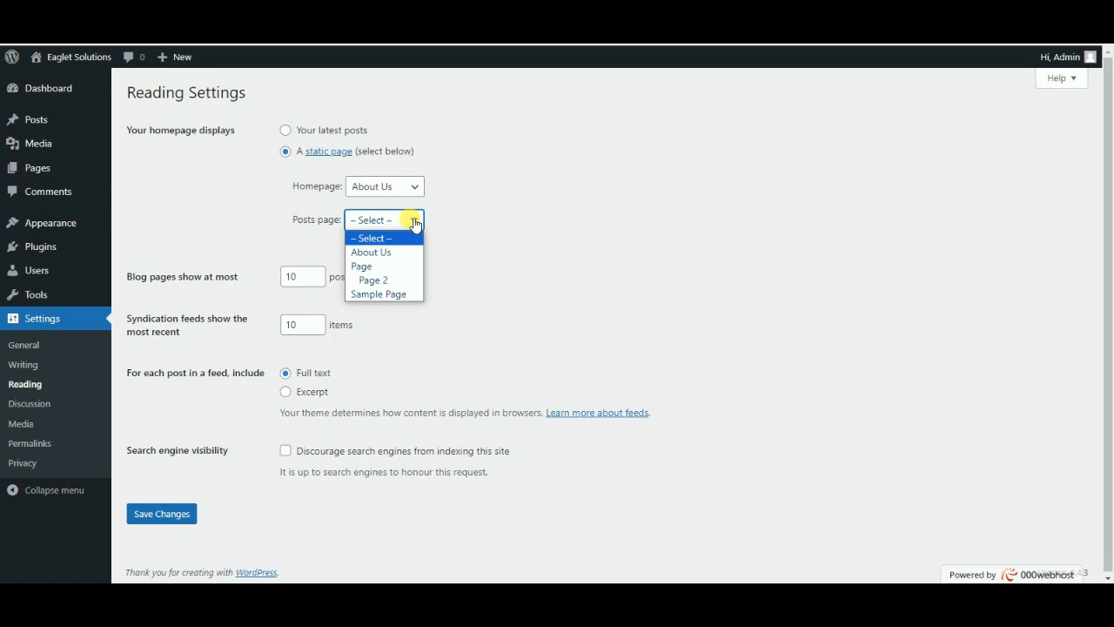
{"action": "left_click", "coordinate": [406, 294]}
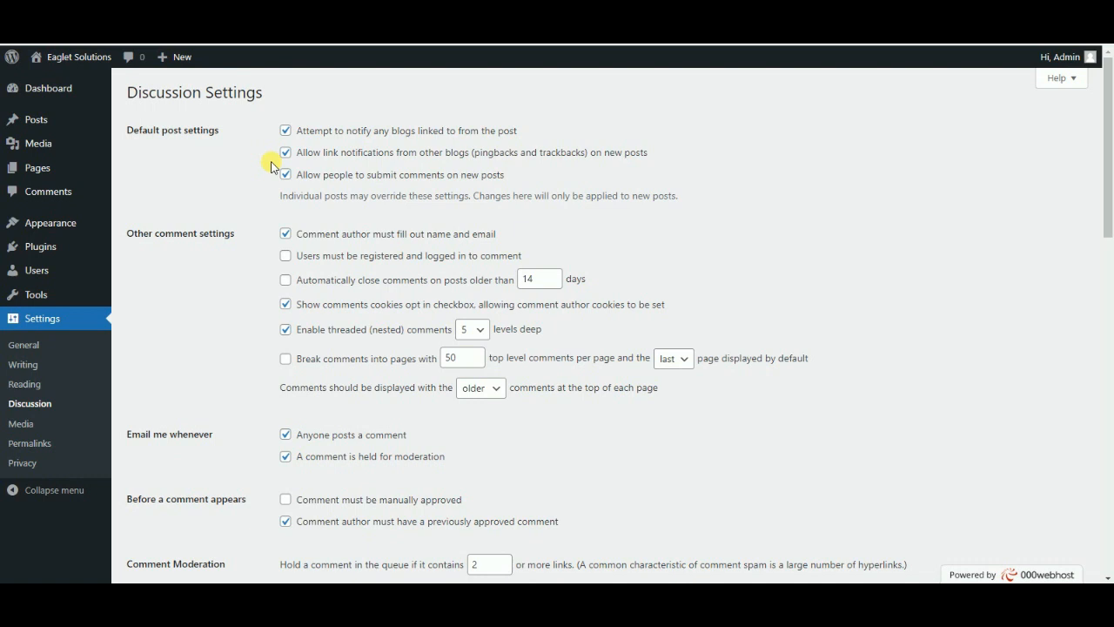
Review the Discussion settings from the default post settings through comment moderation and disallowed comment keys to the avatar options
{"action": "scroll", "coordinate": [271, 165], "scroll_direction": "down", "scroll_amount": 7}
{"action": "scroll", "coordinate": [273, 185], "scroll_direction": "down", "scroll_amount": 5}
{"action": "scroll", "coordinate": [273, 184], "scroll_direction": "up", "scroll_amount": 6}
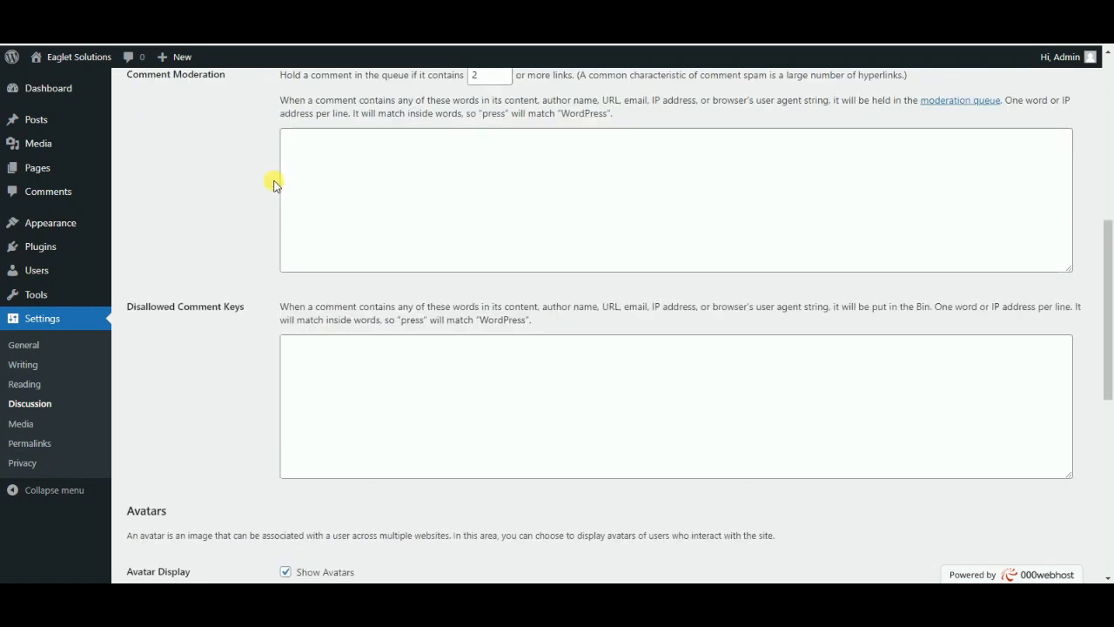
{"action": "scroll", "coordinate": [273, 184], "scroll_direction": "up", "scroll_amount": 6}
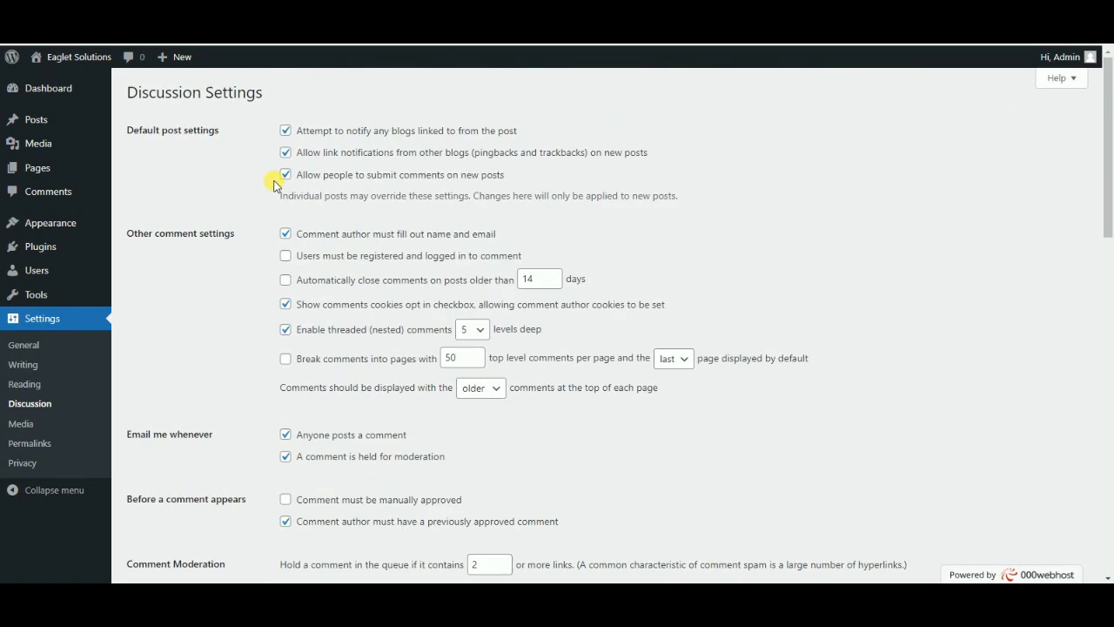
Open the Permalink settings and examine the domain and post ID parts of the Plain structure's example URL
{"action": "left_click", "coordinate": [696, 17]}
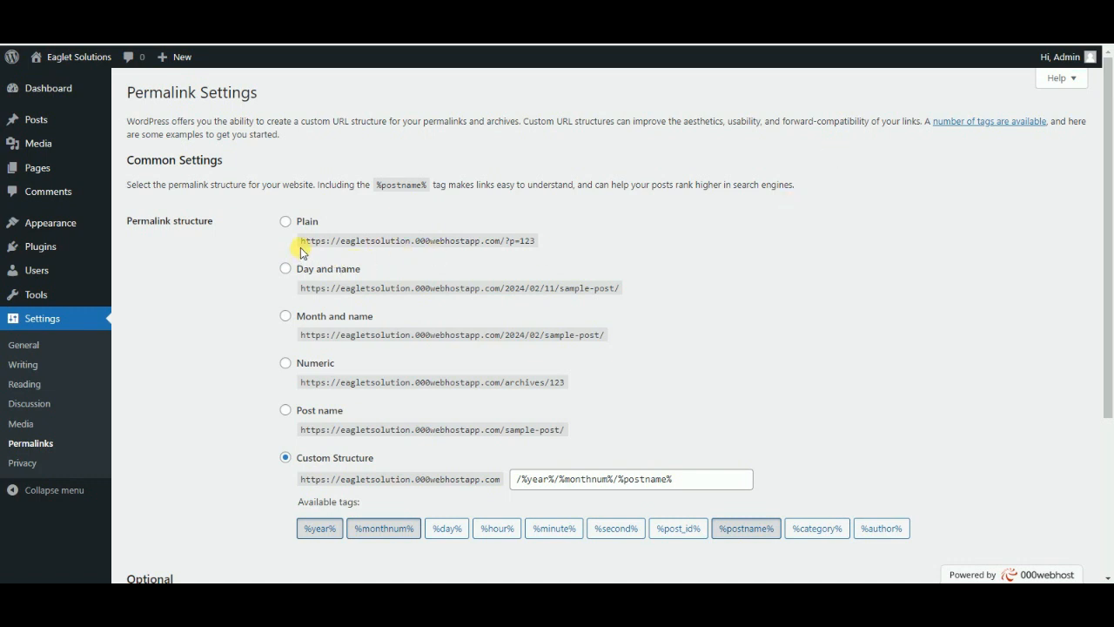
{"action": "left_click_drag", "start_coordinate": [301, 247], "coordinate": [416, 250]}
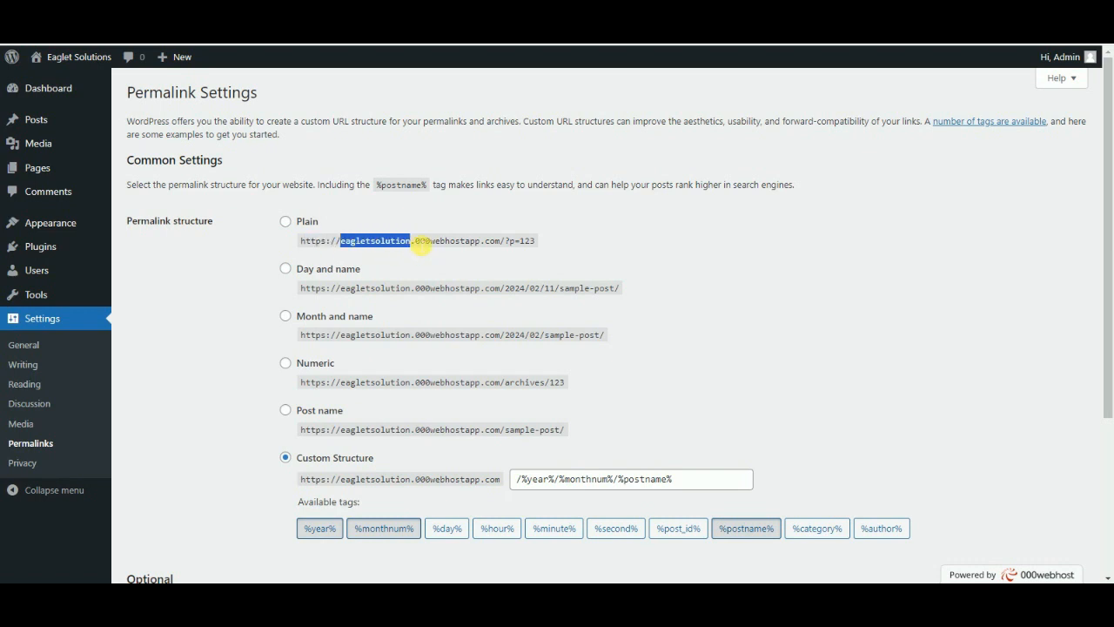
{"action": "left_click", "coordinate": [419, 243]}
{"action": "left_click_drag", "start_coordinate": [421, 242], "coordinate": [537, 243]}
{"action": "left_click", "coordinate": [496, 243]}
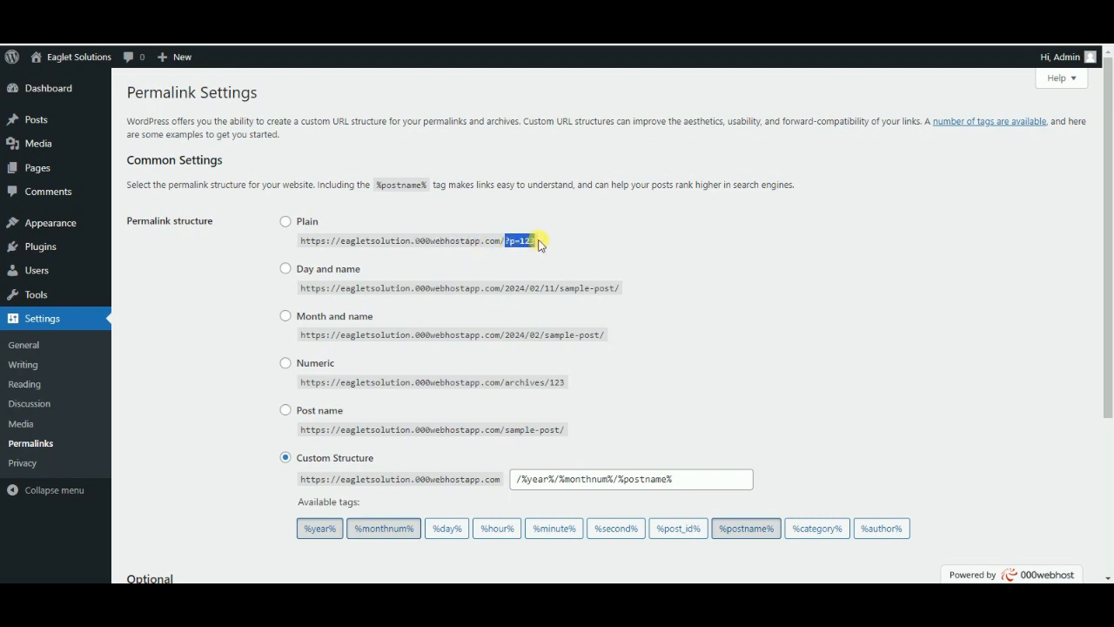
Examine the full example URL of the Plain permalink structure, from the domain through the post ID
{"action": "left_click", "coordinate": [574, 252]}
{"action": "triple_click", "coordinate": [447, 244]}
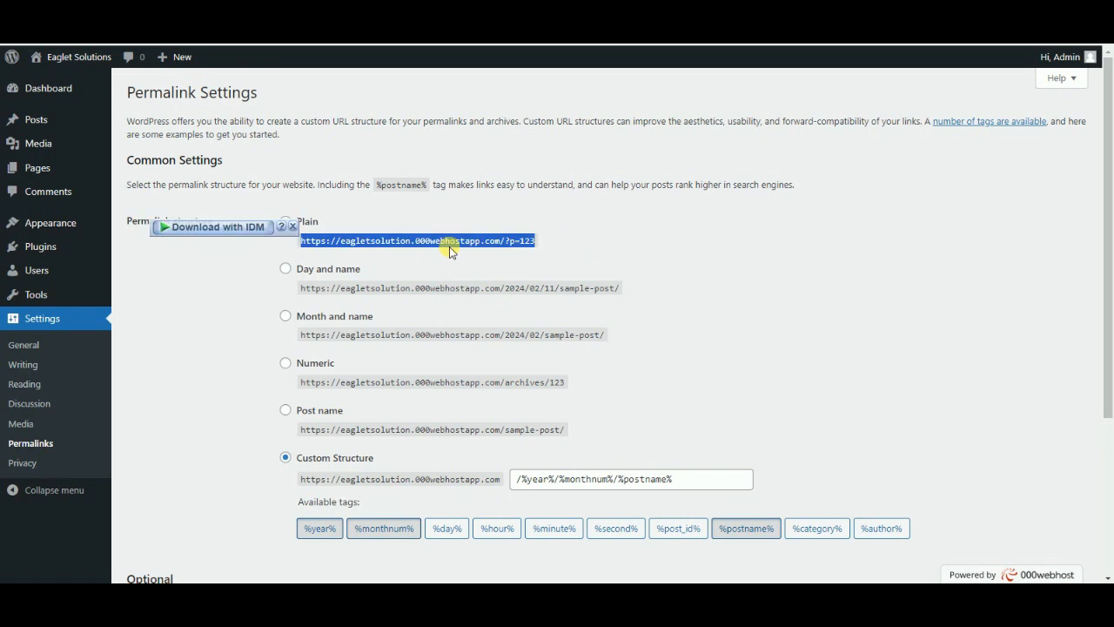
{"action": "left_click", "coordinate": [452, 260]}
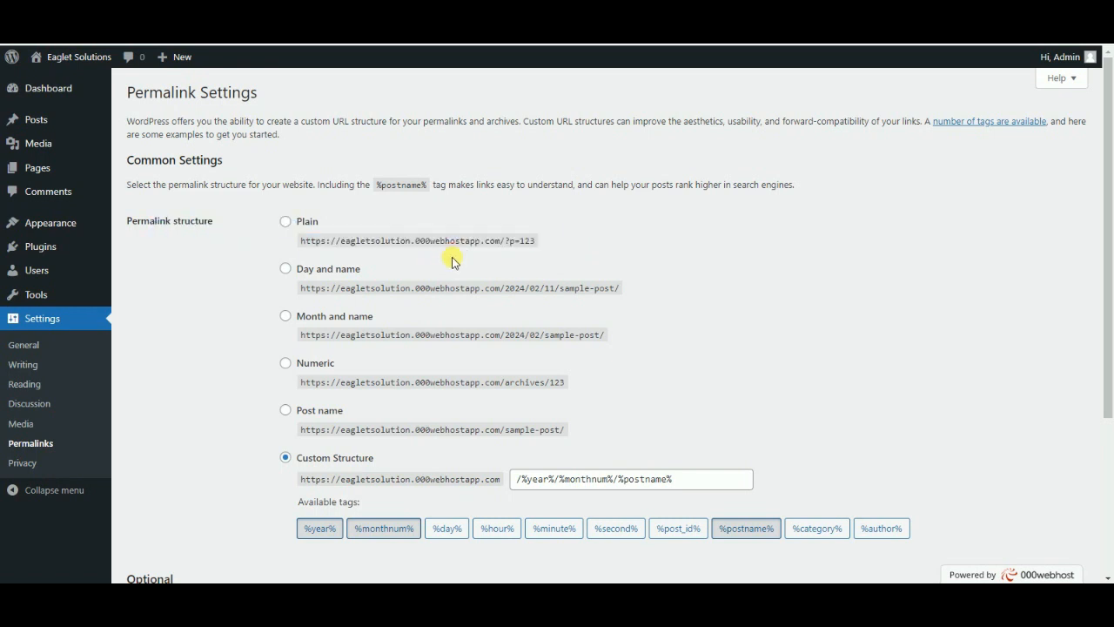
{"action": "left_click", "coordinate": [544, 243]}
{"action": "left_click_drag", "start_coordinate": [544, 243], "coordinate": [299, 241]}
{"action": "left_click", "coordinate": [299, 246]}
Clear the existing custom permalink structure and rebuild it from the category and post name tags as /%category%/%postname%/
{"action": "scroll", "coordinate": [261, 396], "scroll_direction": "down", "scroll_amount": 2}
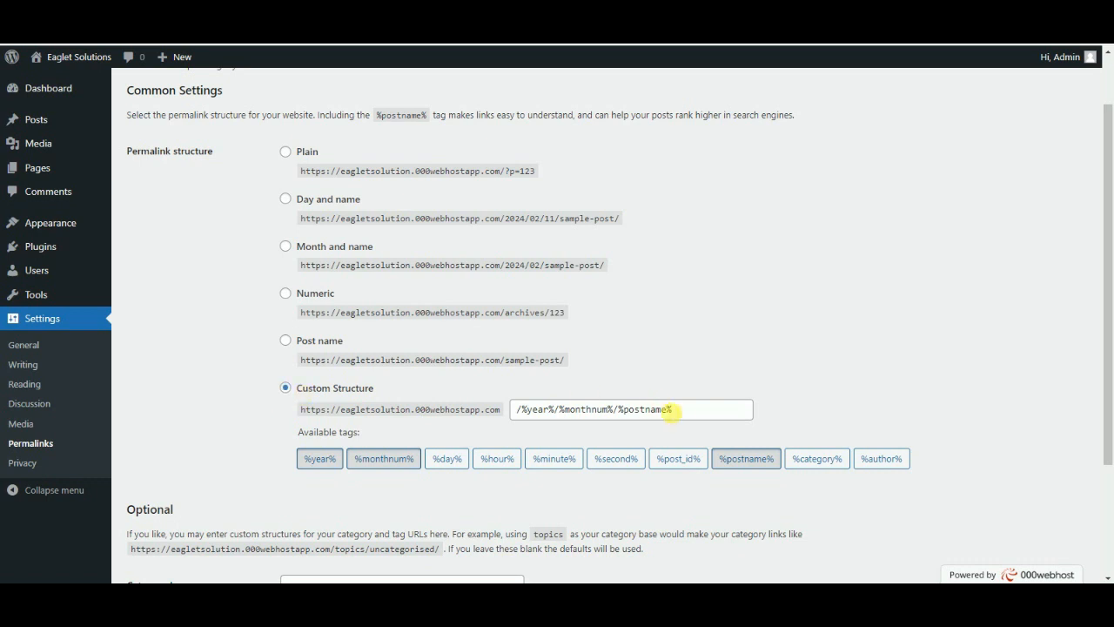
{"action": "left_click_drag", "start_coordinate": [688, 411], "coordinate": [514, 424]}
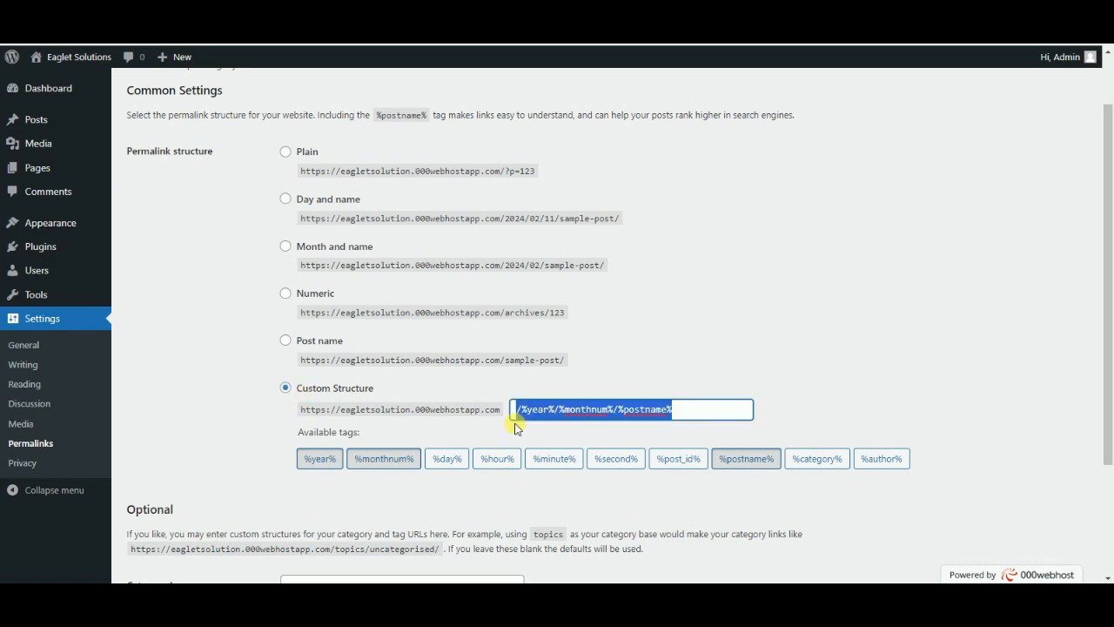
{"action": "key", "text": "BackSpace"}
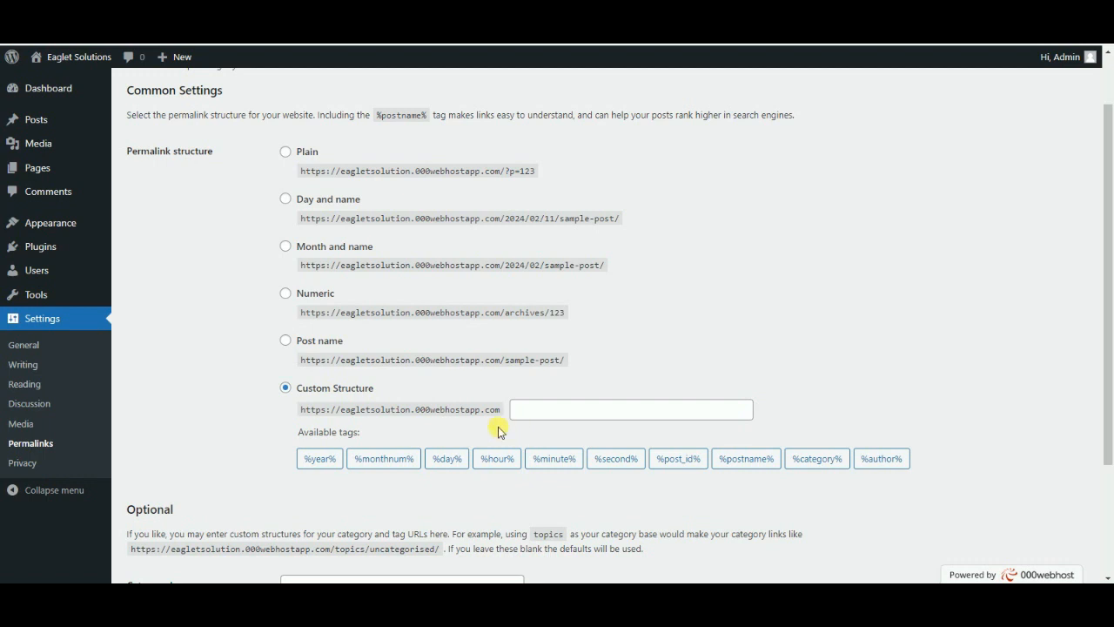
{"action": "left_click_drag", "start_coordinate": [501, 414], "coordinate": [296, 416]}
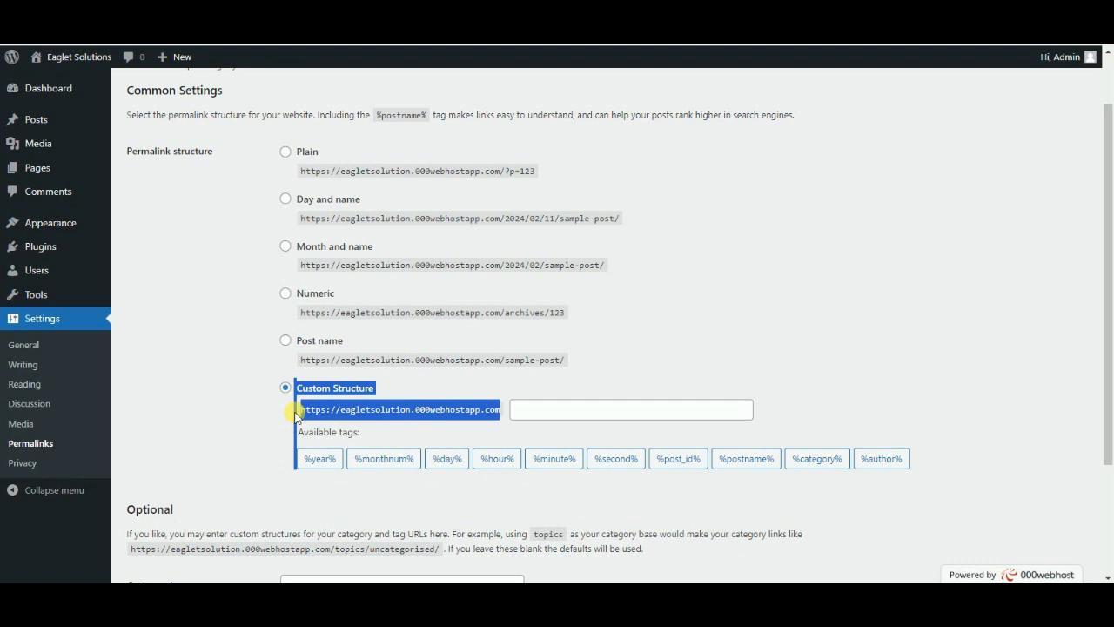
{"action": "left_click", "coordinate": [299, 414]}
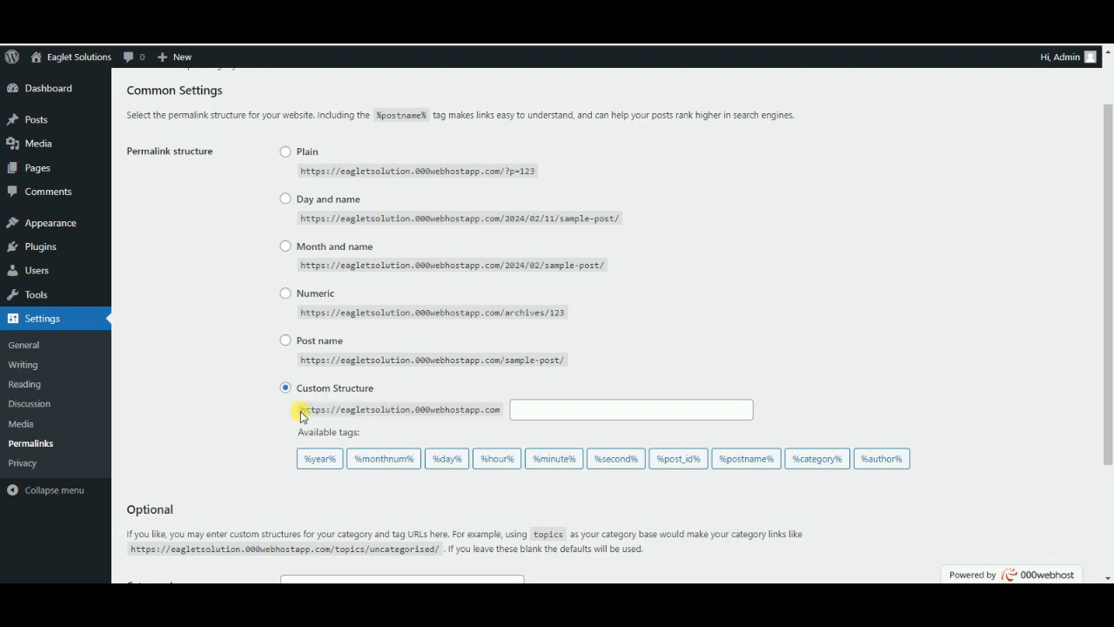
{"action": "left_click", "coordinate": [832, 461]}
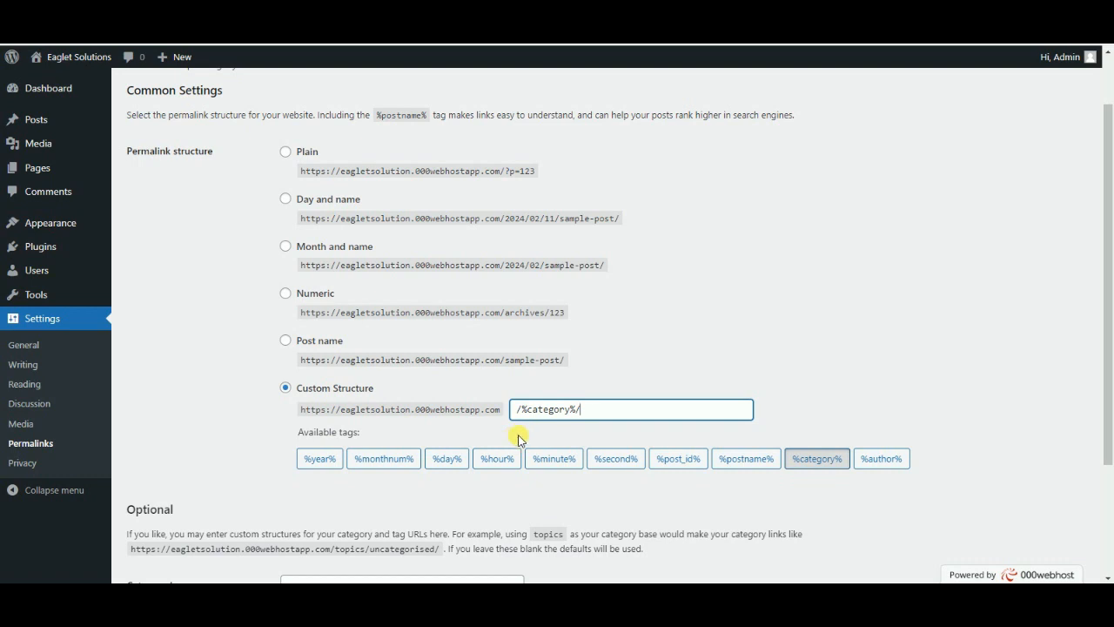
{"action": "left_click", "coordinate": [739, 468]}
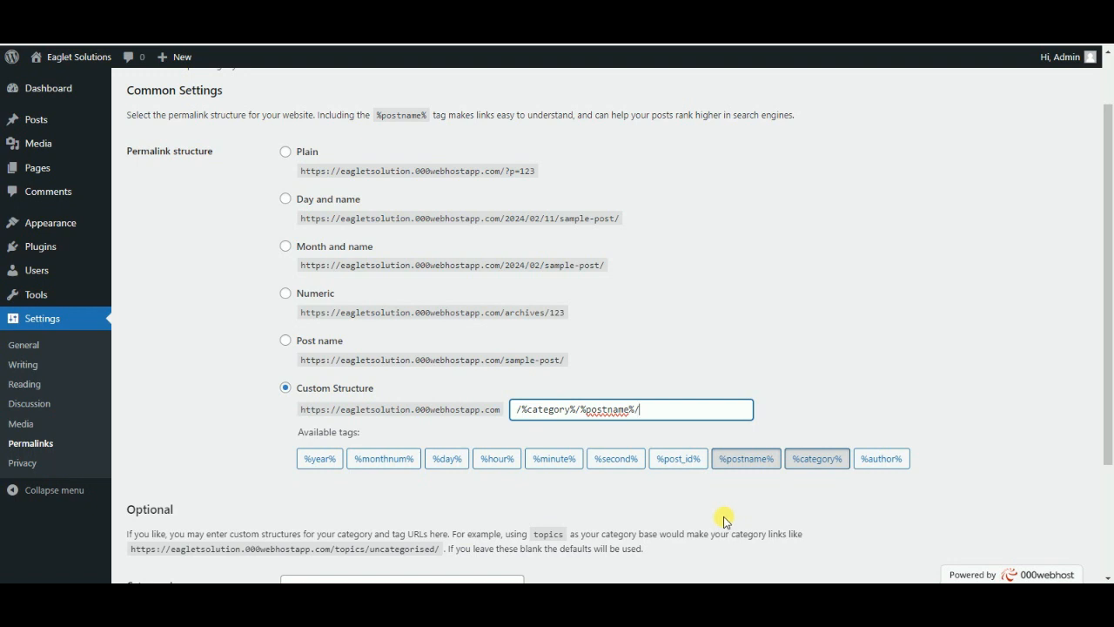
{"action": "scroll", "coordinate": [724, 513], "scroll_direction": "down", "scroll_amount": 2}
{"action": "scroll", "coordinate": [719, 477], "scroll_direction": "up", "scroll_amount": 1}
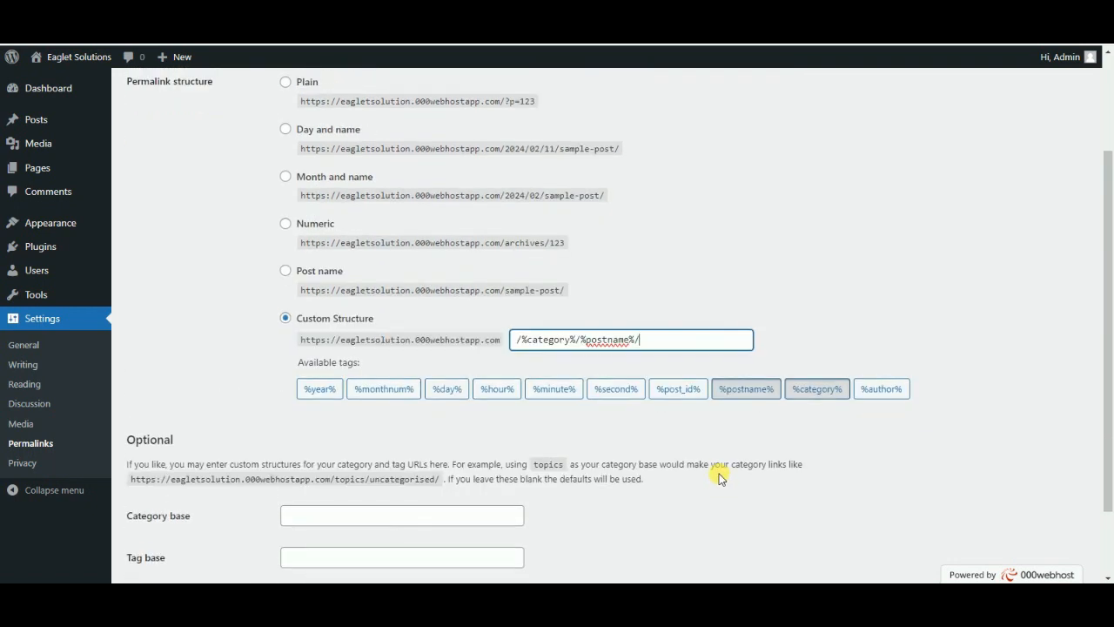